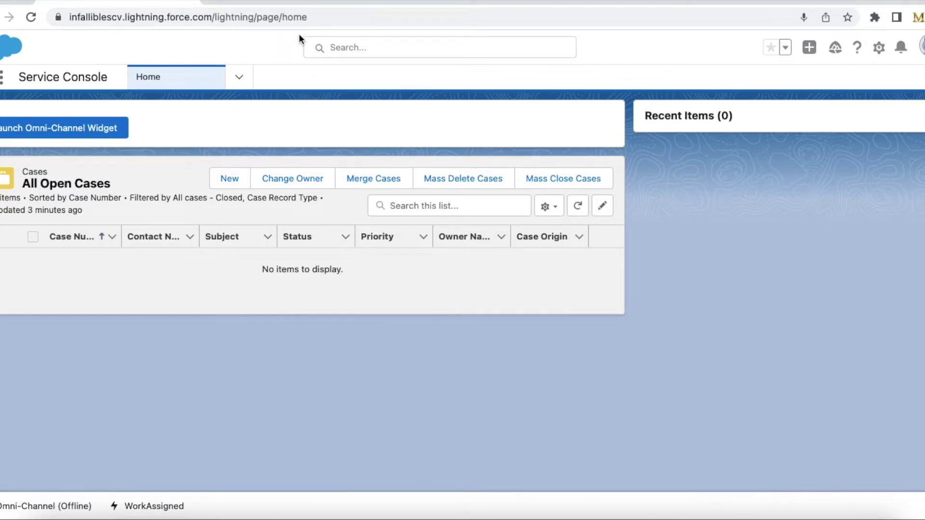
Walk through the ConversationEntry SOQL query, filtered on ConversationId from the voice call subquery
click(289, 4)
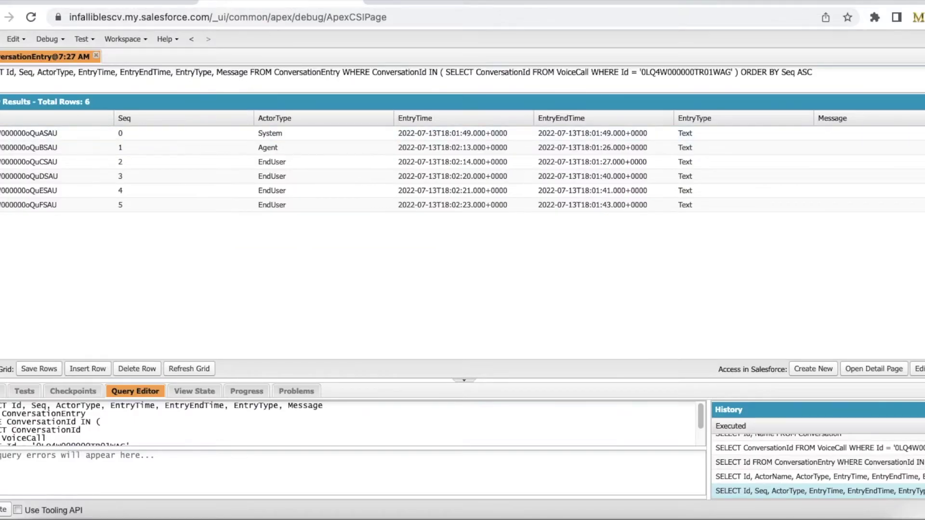
drag(274, 73, 340, 76)
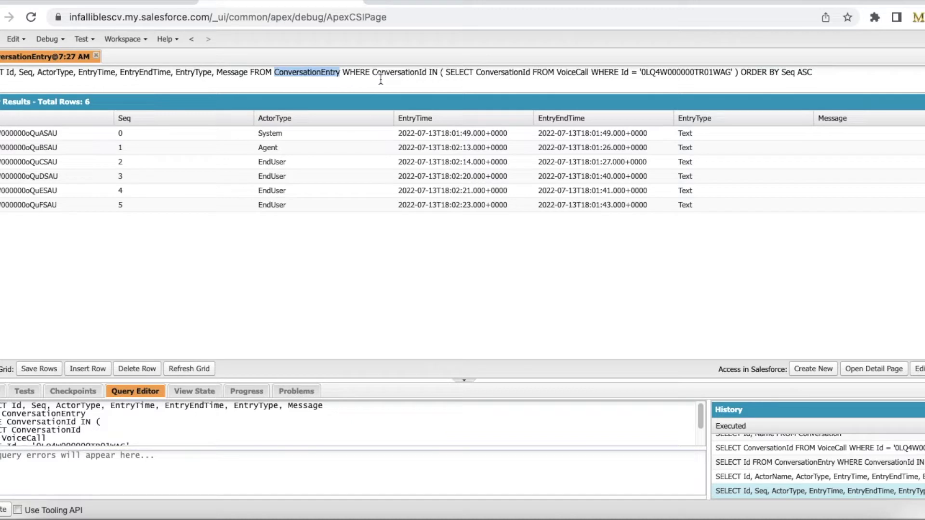
click(345, 73)
drag(373, 75, 429, 77)
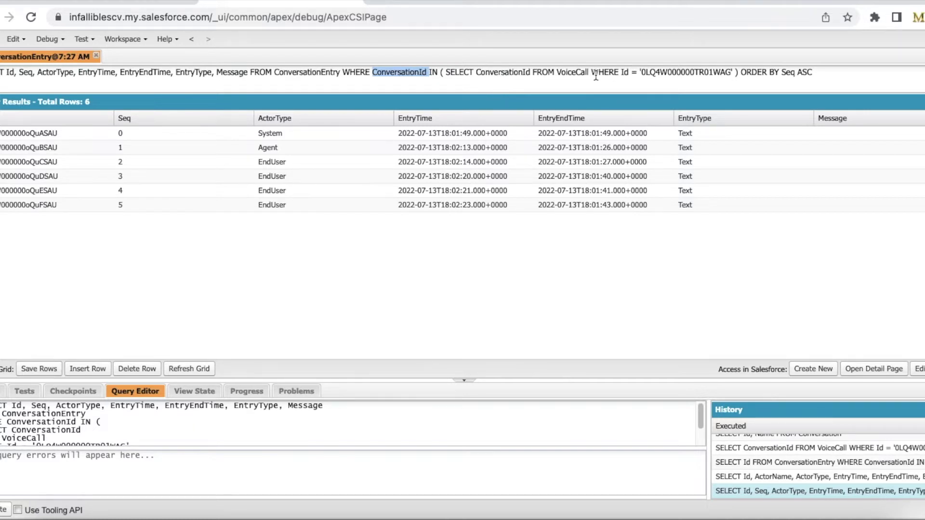
drag(477, 72, 724, 80)
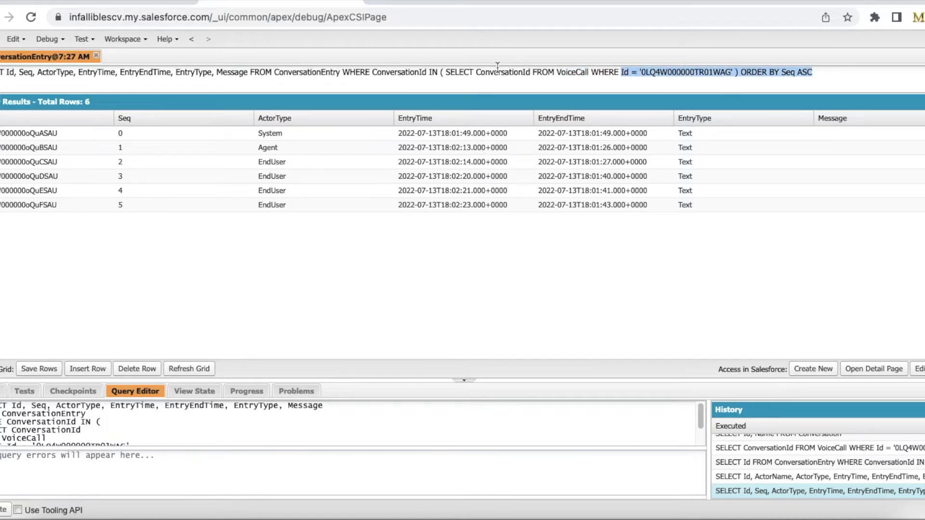
drag(476, 73, 532, 76)
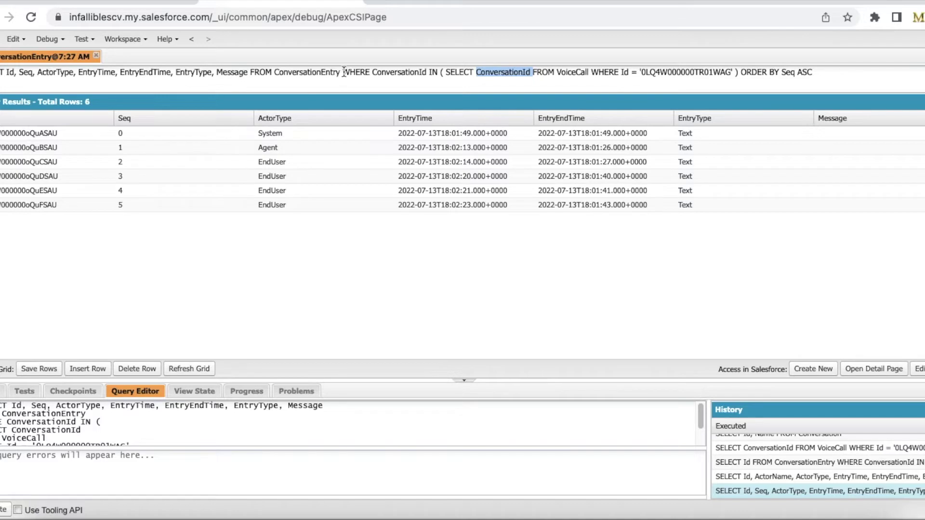
drag(379, 73, 427, 77)
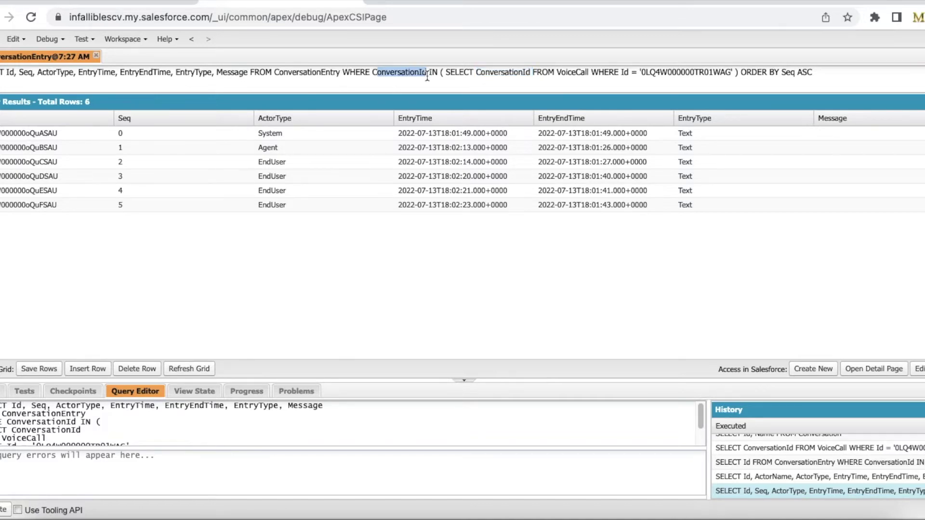
click(273, 72)
drag(273, 72, 342, 73)
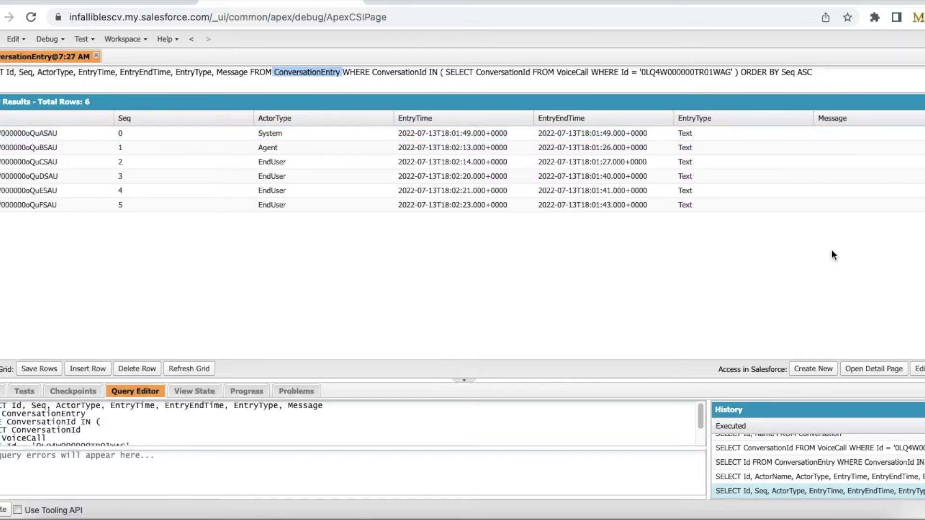
Go back to the Salesforce Service Console and open Setup from the gear menu
click(691, 517)
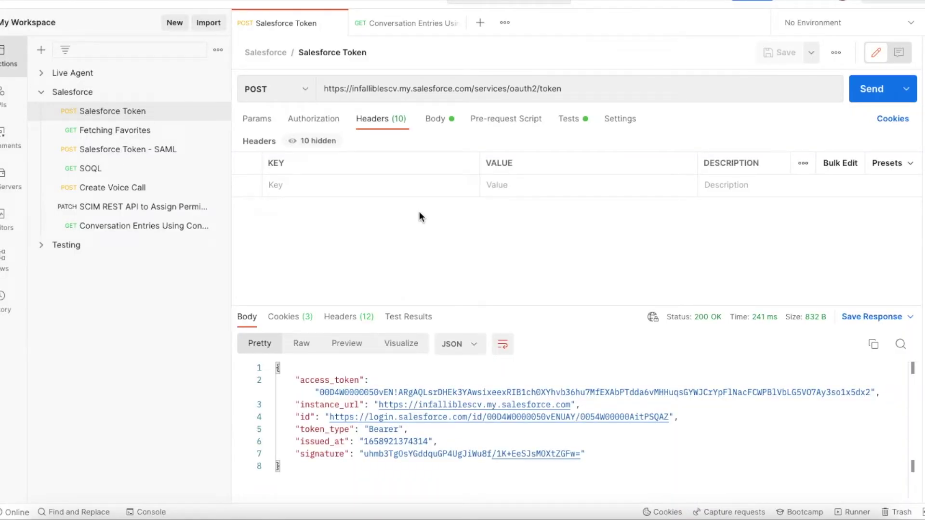
click(258, 516)
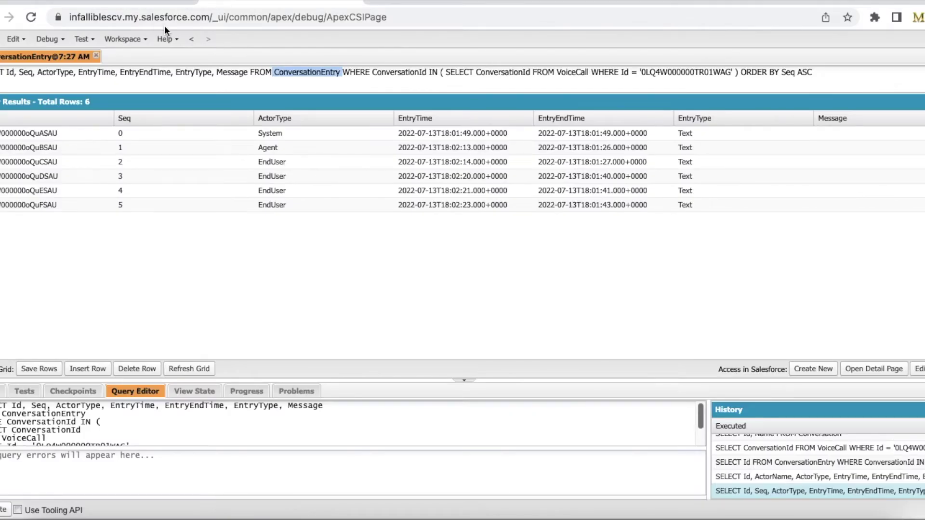
click(164, 4)
click(881, 50)
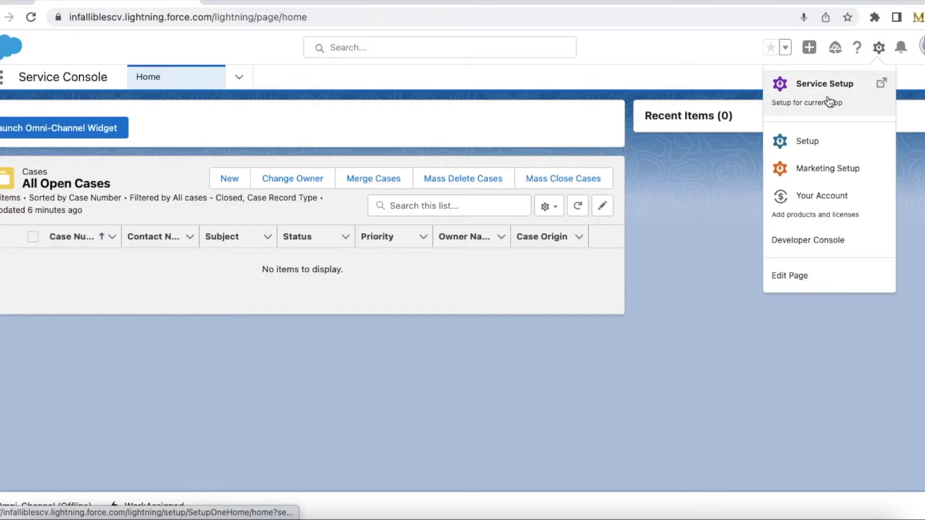
click(818, 138)
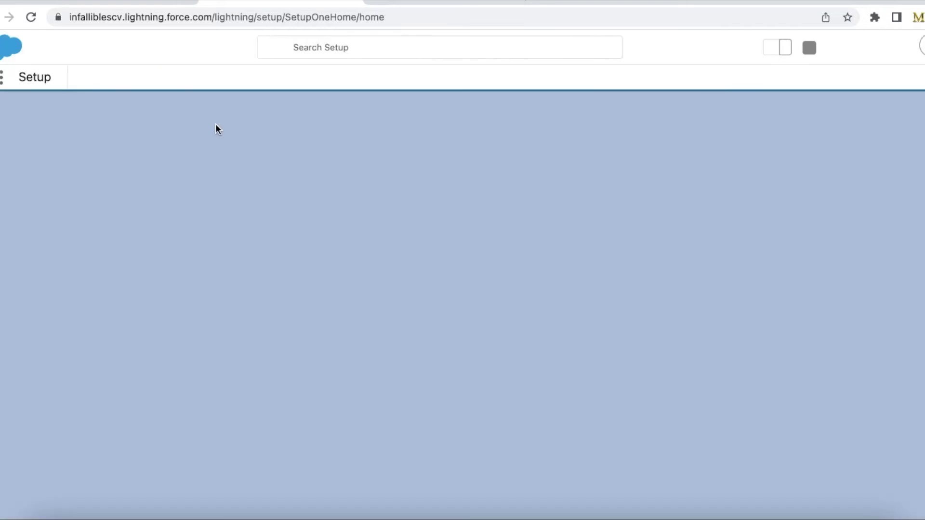
Search Setup's Quick Find for 'app mana', replacing the earlier 'connected' search
click(82, 125)
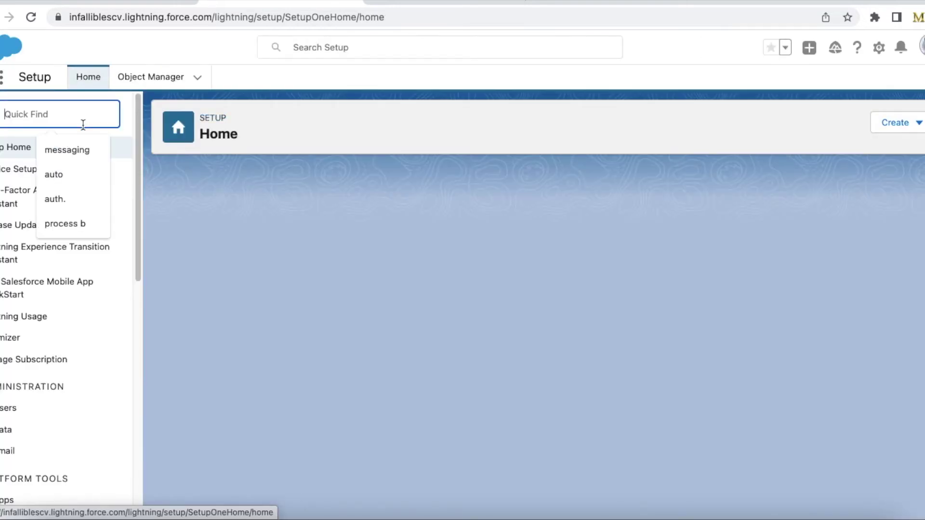
text(connected)
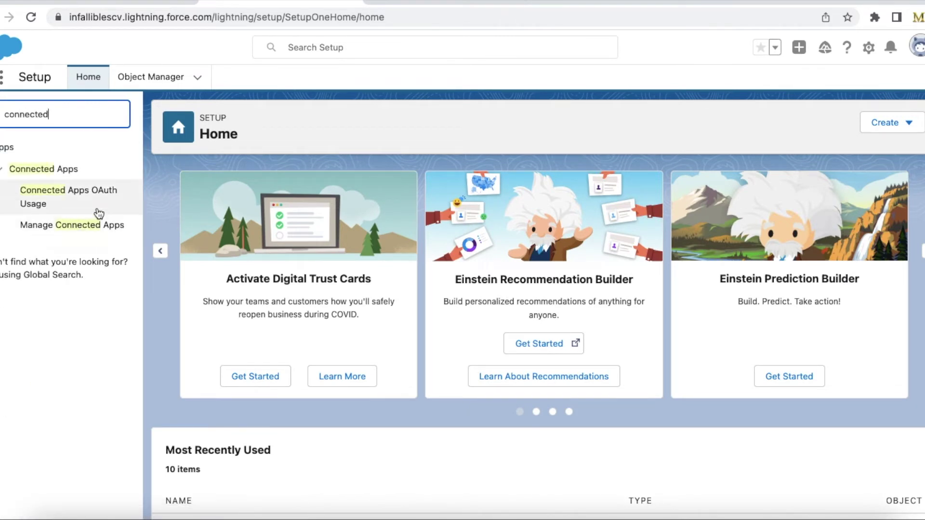
double_click(82, 119)
text(app mana)
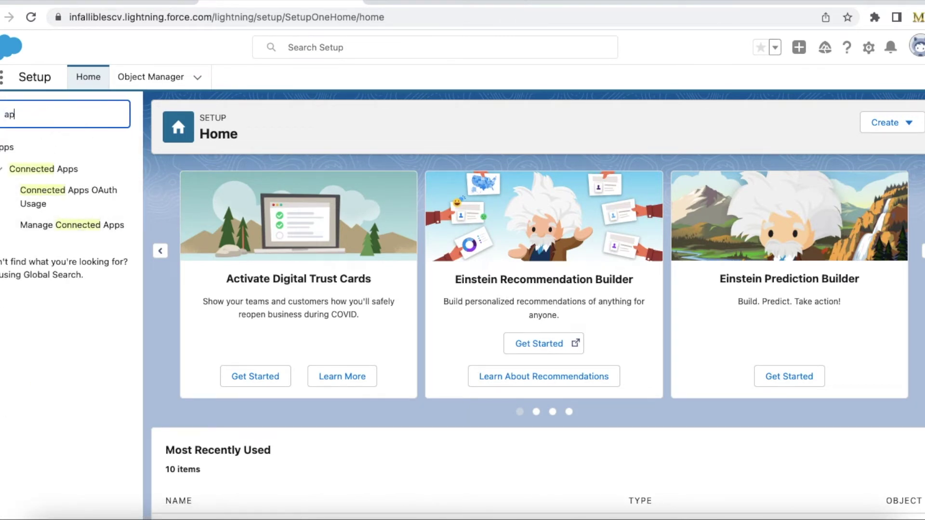
click(33, 164)
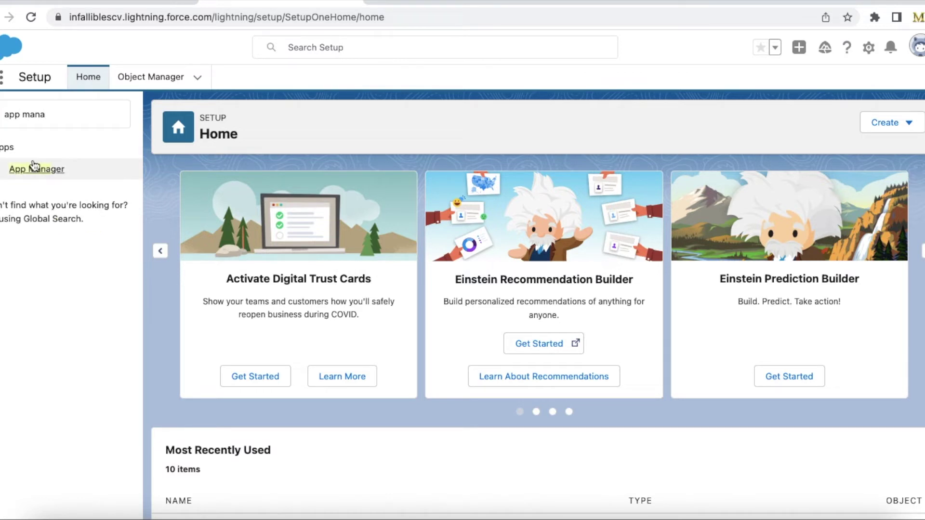
Open App Manager, locate the PostMan connected app row, then return to Postman
click(54, 175)
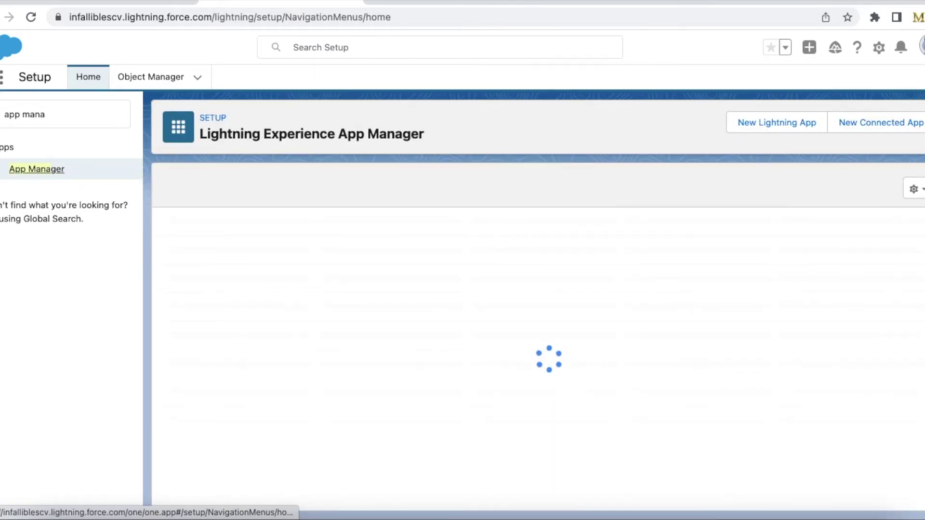
scroll(560, 284, down, 5)
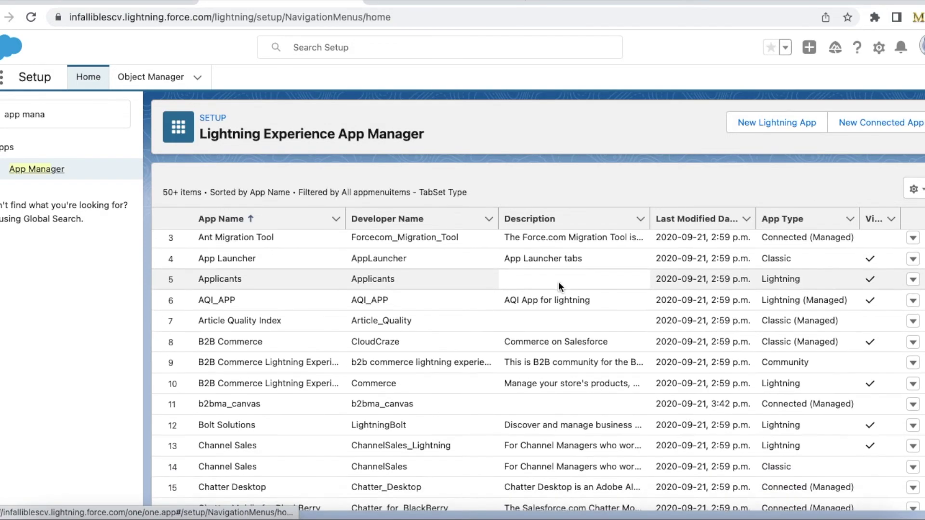
scroll(560, 282, down, 4)
scroll(560, 283, up, 6)
scroll(559, 282, down, 4)
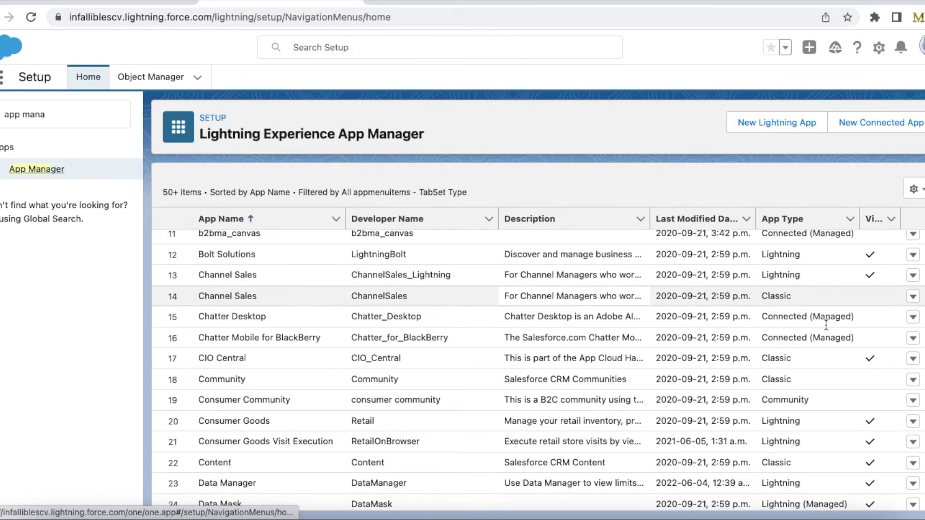
scroll(803, 365, down, 15)
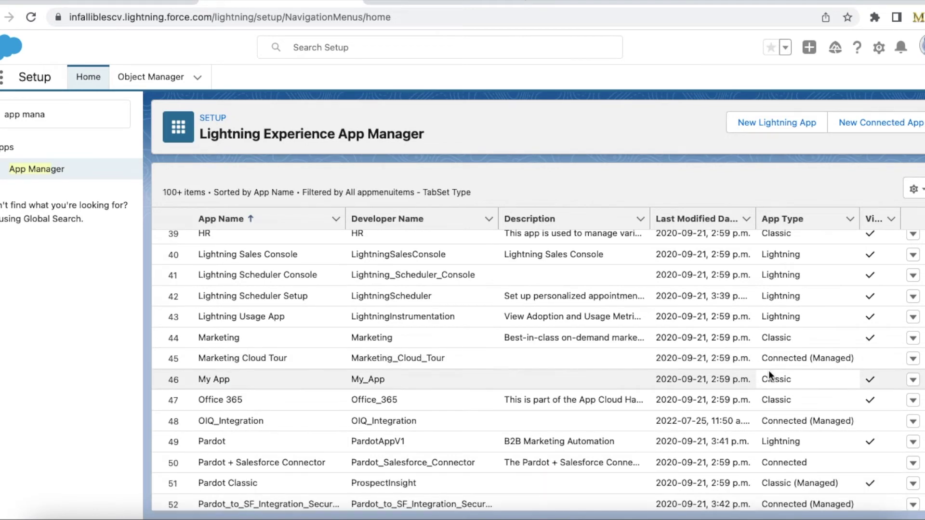
scroll(767, 370, down, 7)
scroll(768, 369, down, 2)
scroll(768, 371, up, 4)
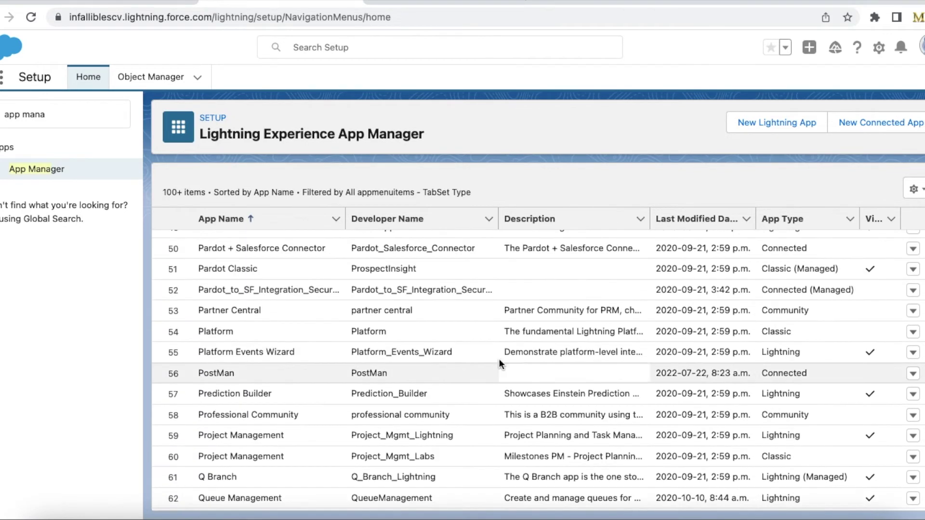
drag(196, 374, 808, 379)
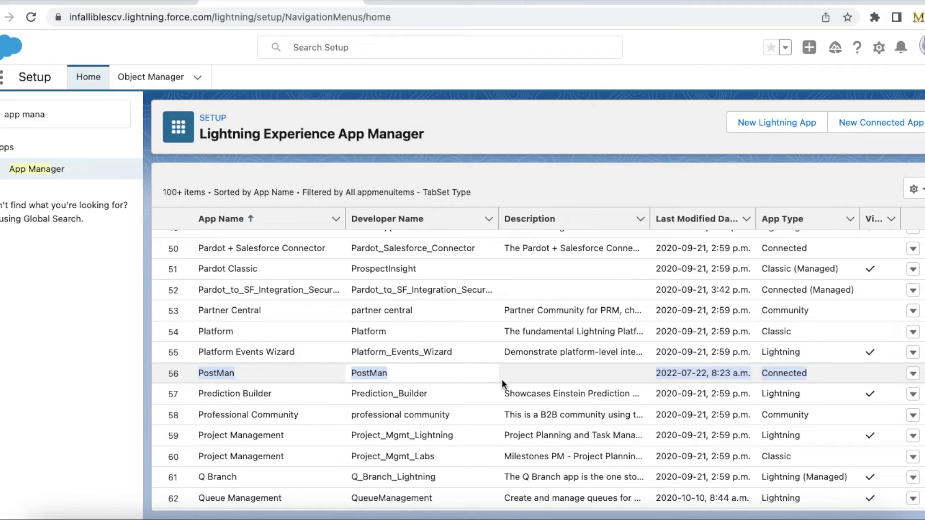
click(692, 515)
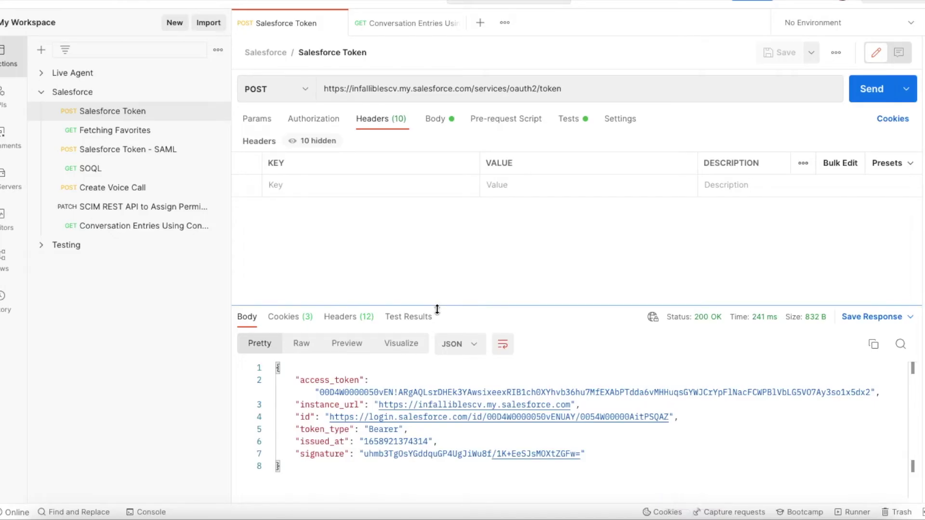
Review the token request's form-data body, AccessToken test script and URL, then open Conversation Entries
click(436, 119)
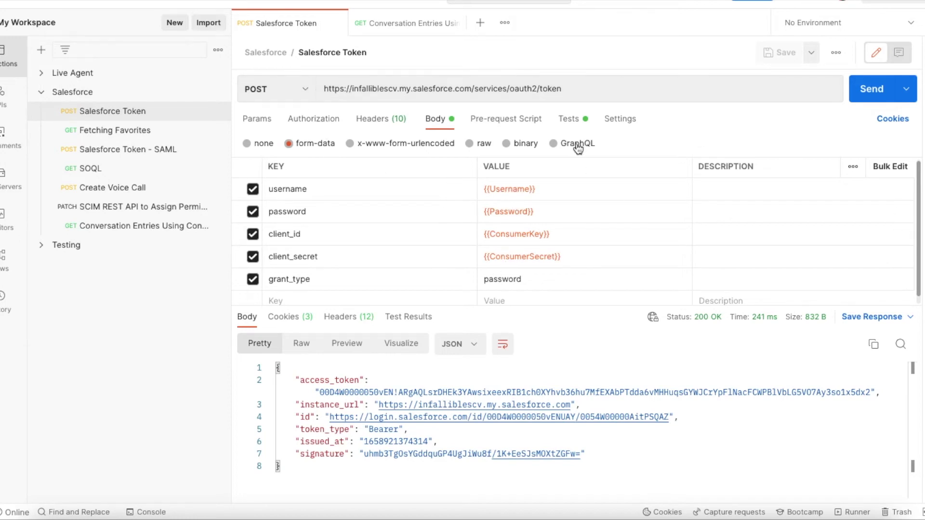
click(571, 119)
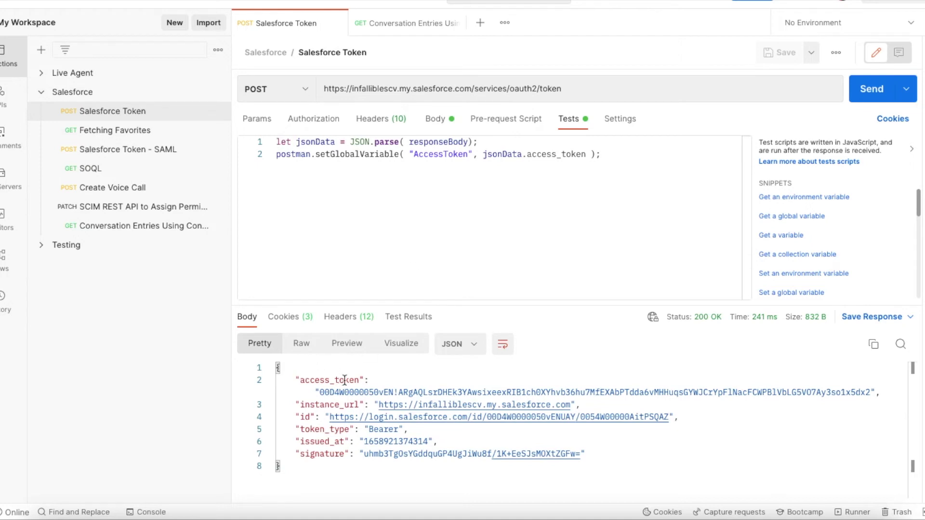
drag(414, 156, 467, 156)
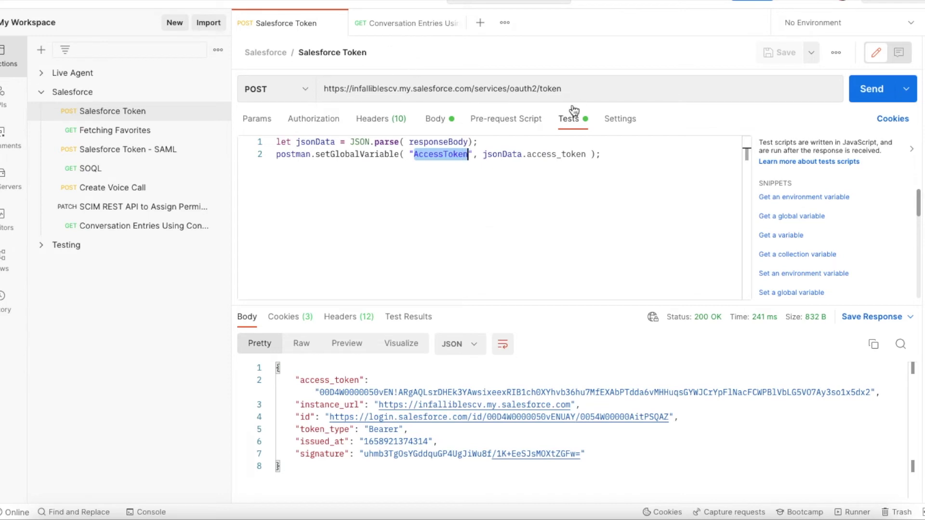
drag(583, 92, 314, 91)
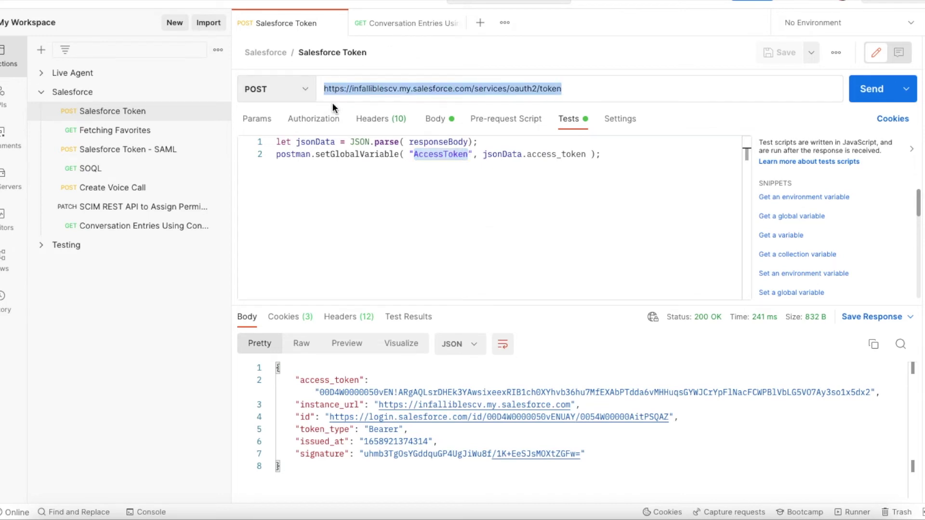
click(405, 28)
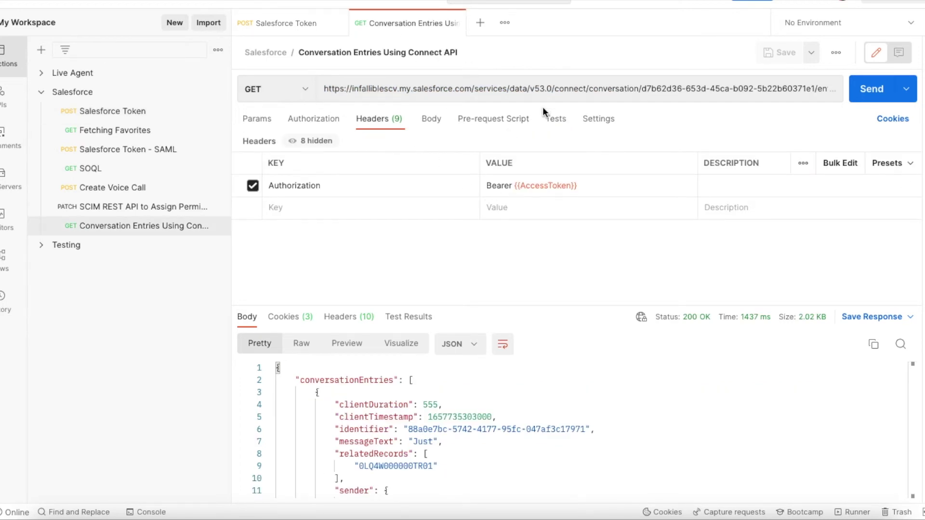
Highlight the conversation ID in the URL, enlarge the response pane and scroll the JSON entries
drag(555, 89, 382, 100)
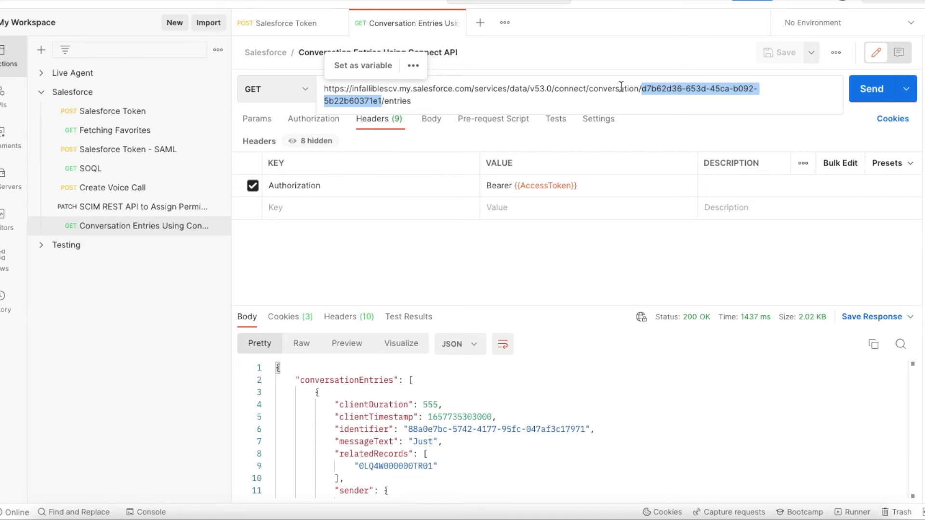
drag(568, 310, 567, 247)
scroll(479, 385, down, 4)
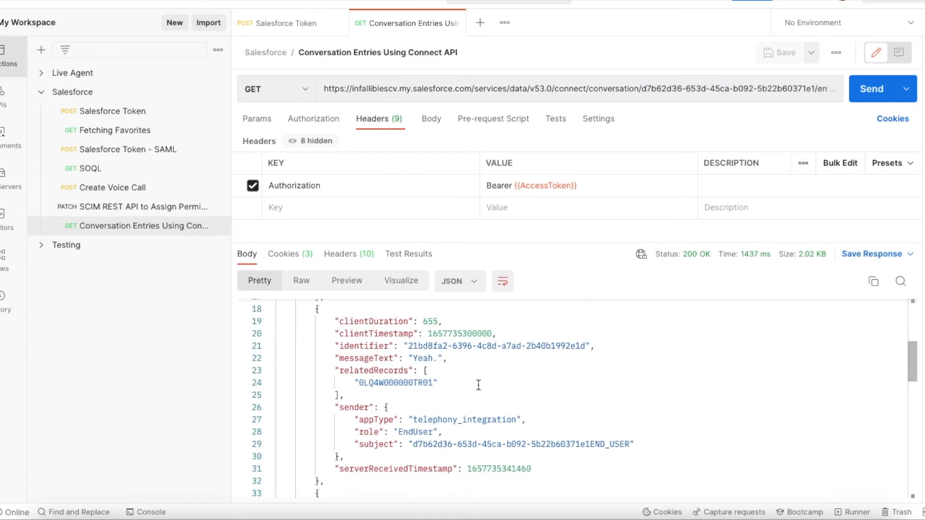
scroll(473, 413, down, 2)
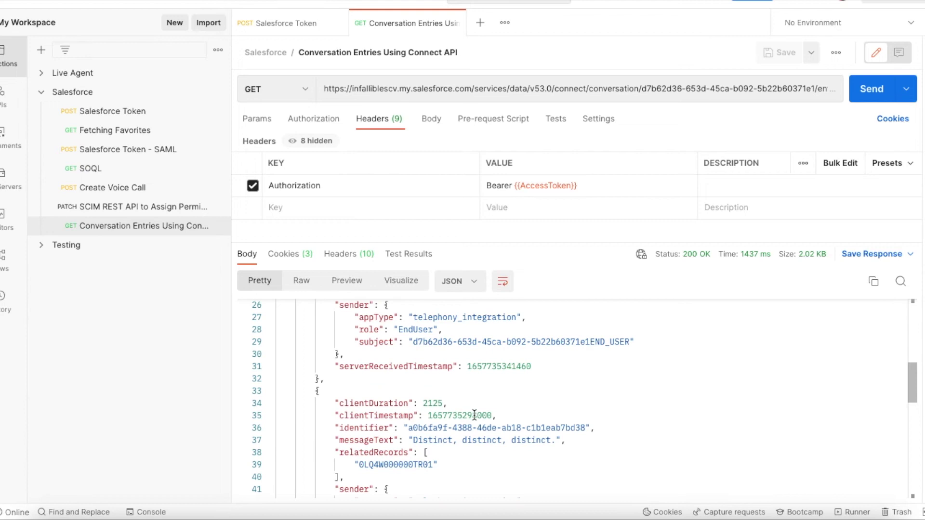